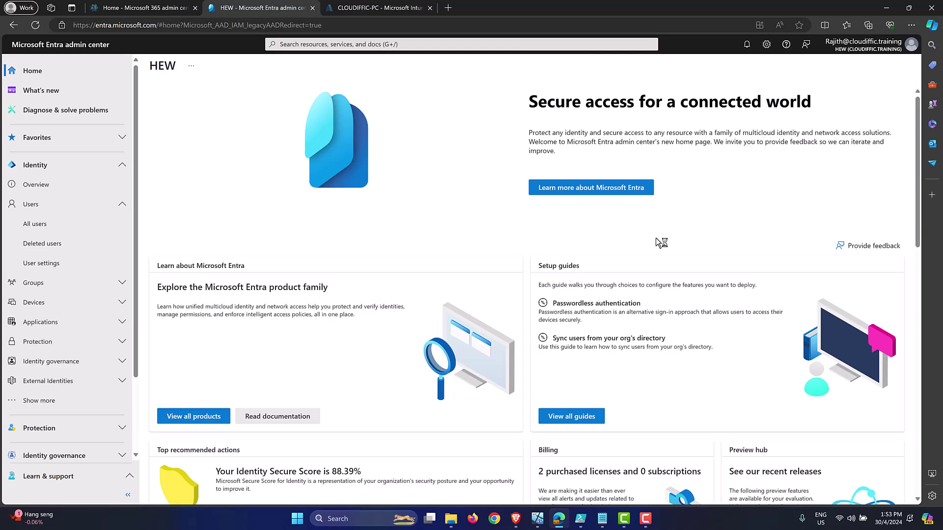
Open Identity > Users > All users and dismiss the browser's saved-search popup on the search box
left_click(162, 25)
left_click(162, 25)
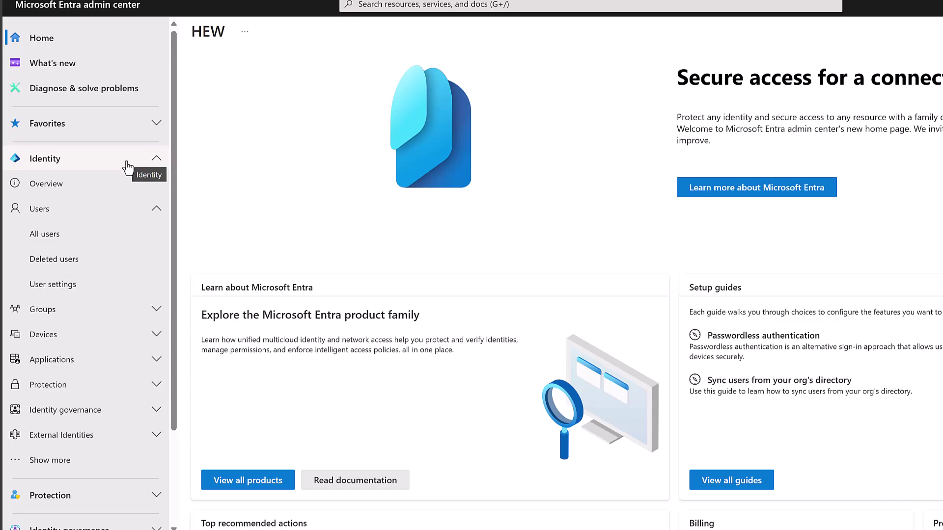
left_click(58, 241)
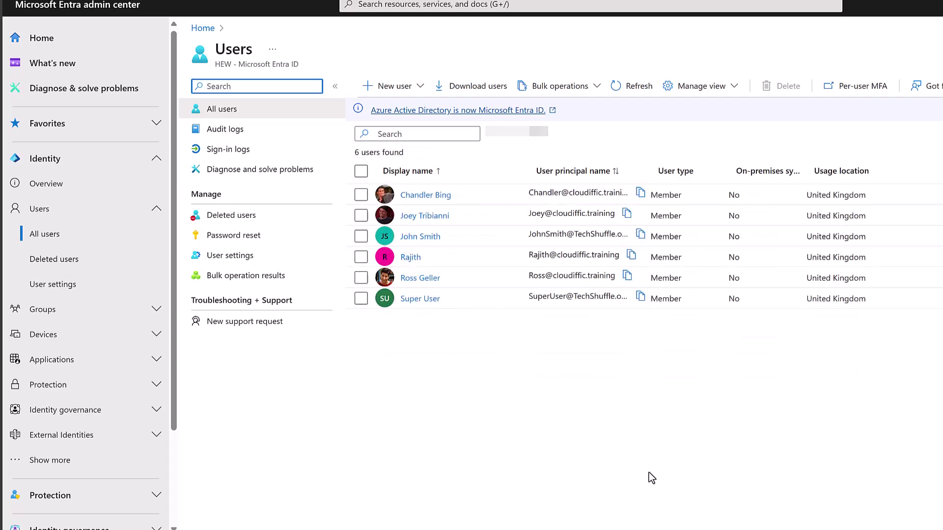
left_click(412, 133)
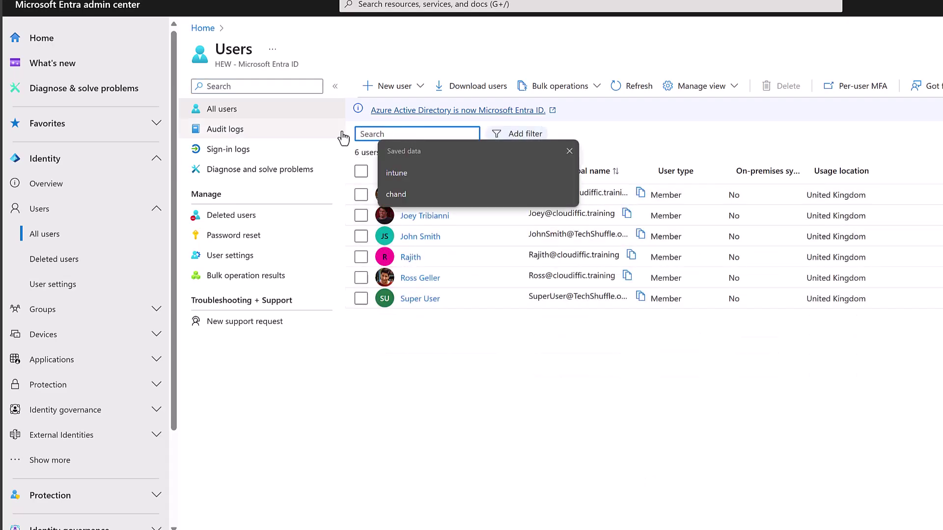
left_click(566, 150)
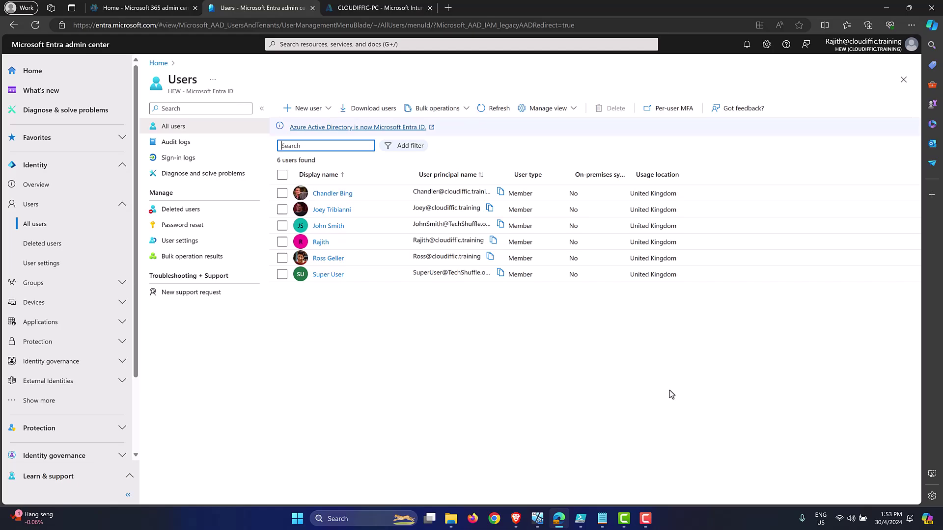
Open the first user's Properties tab and highlight Last password change date time (Apr 30, 2024, 11:32 AM)
left_click(326, 195)
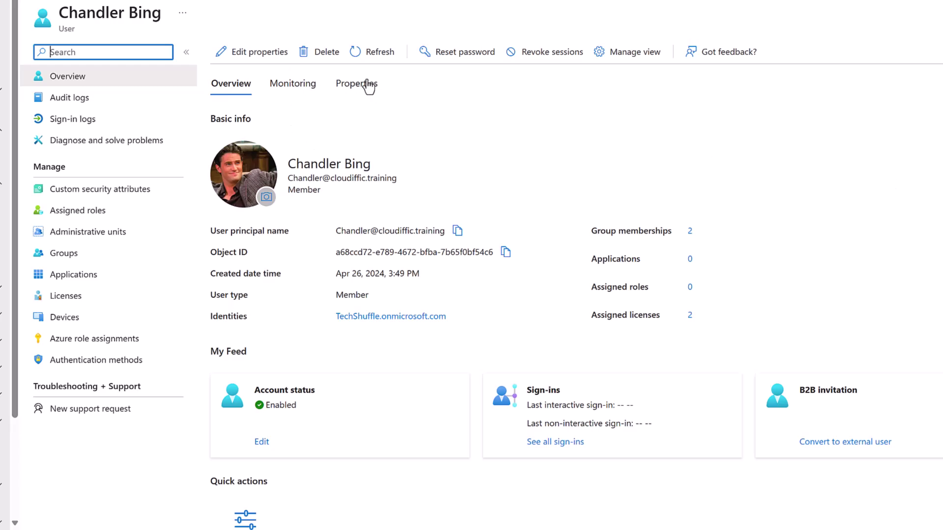
left_click(354, 93)
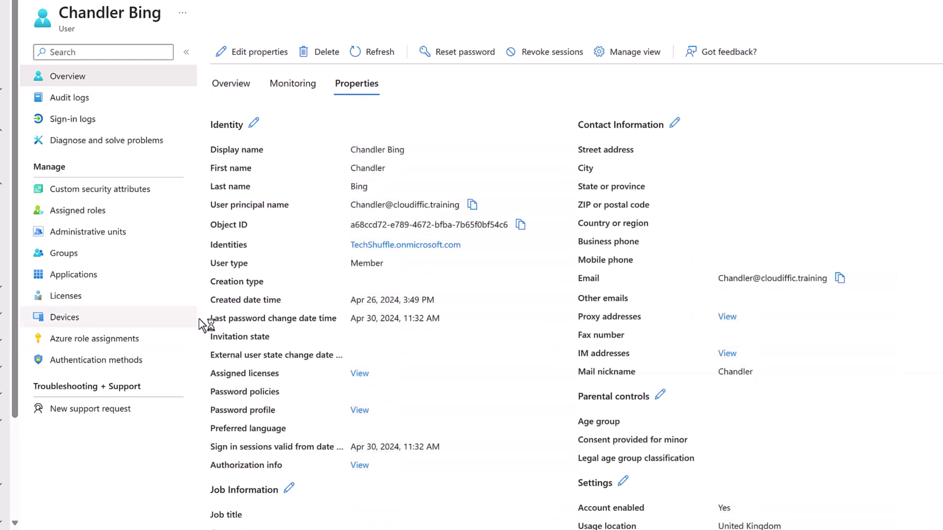
left_click_drag(213, 321, 336, 322)
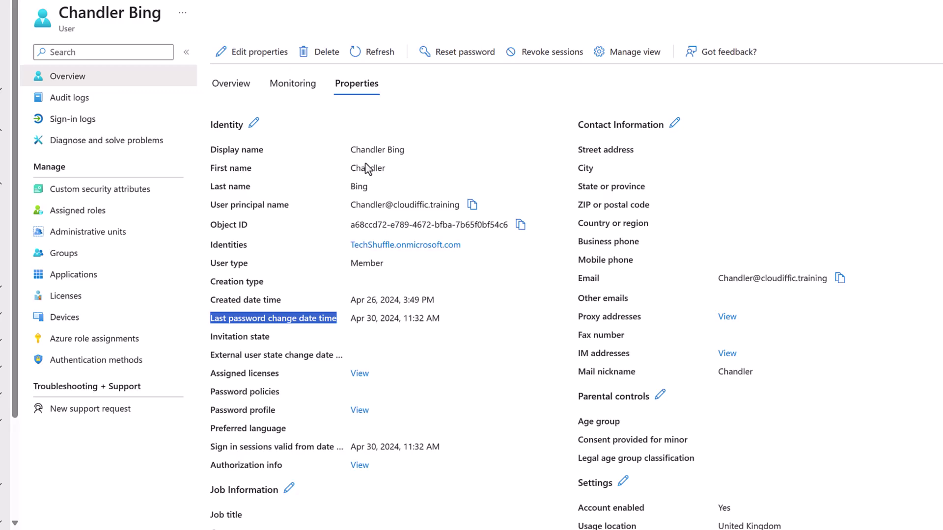
Return to the Users list, deselect the user, and open Manage view > Edit columns
left_click(106, 1)
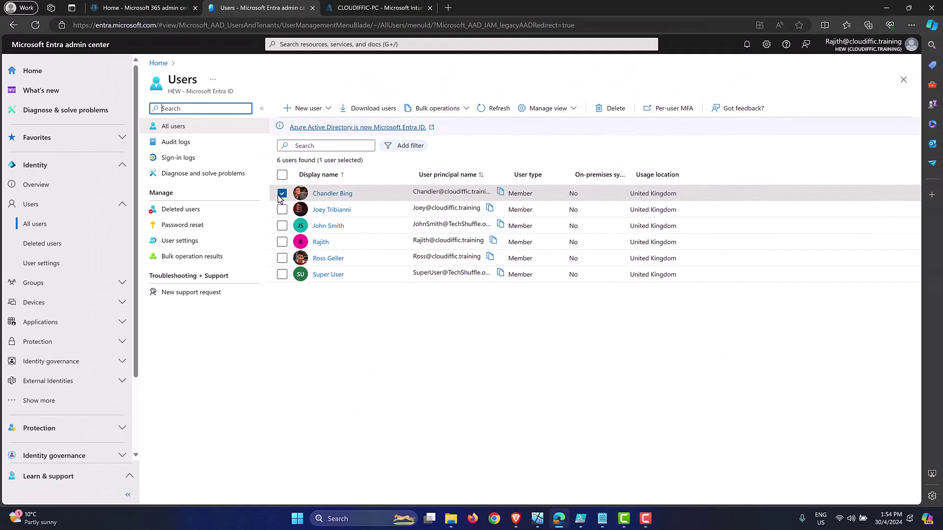
left_click(280, 194)
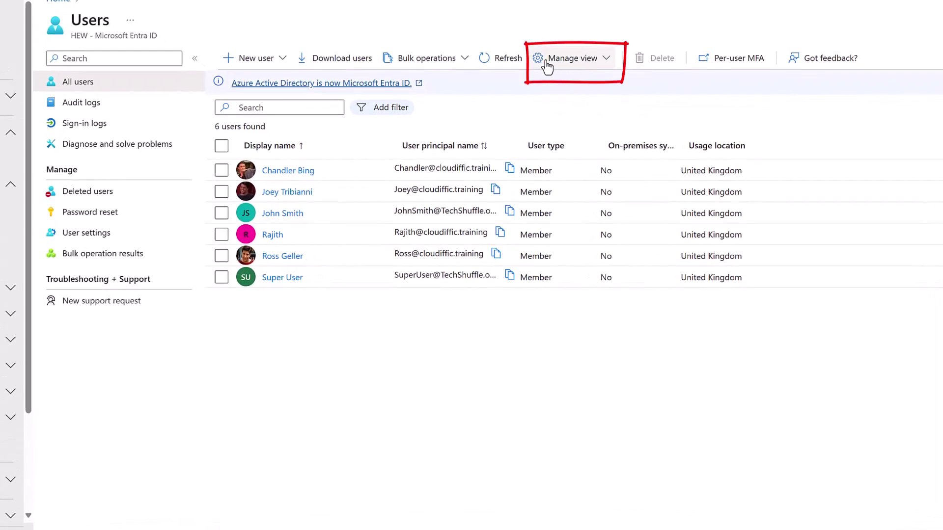
left_click(602, 66)
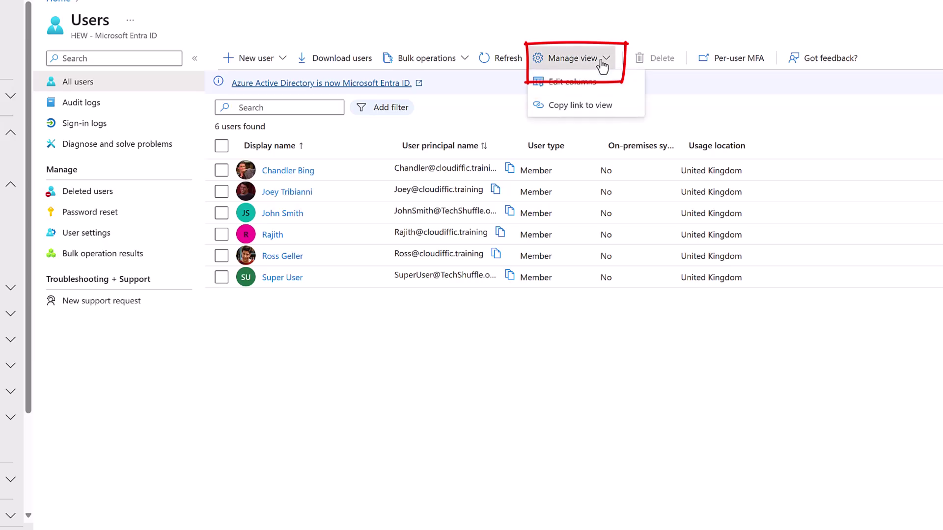
left_click(571, 85)
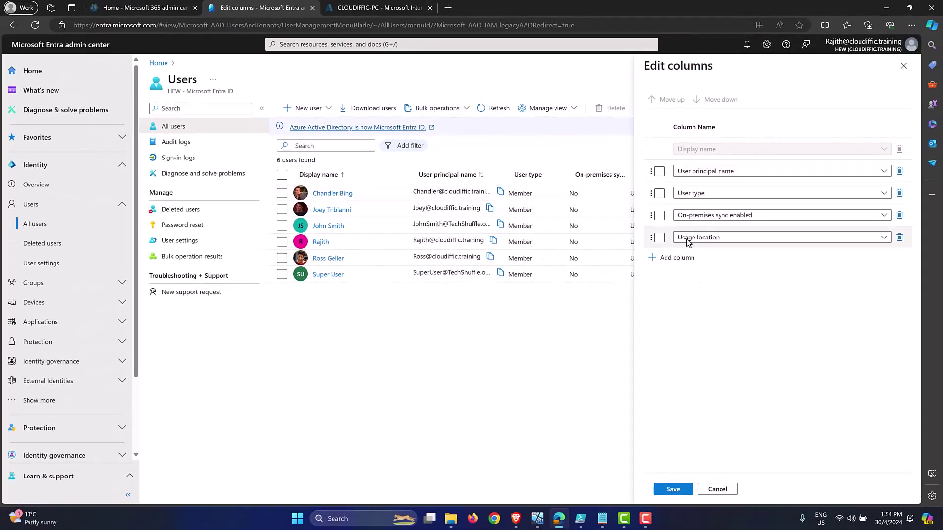
Add an Account enabled column and replace Usage location with Last password change date time
left_click(677, 258)
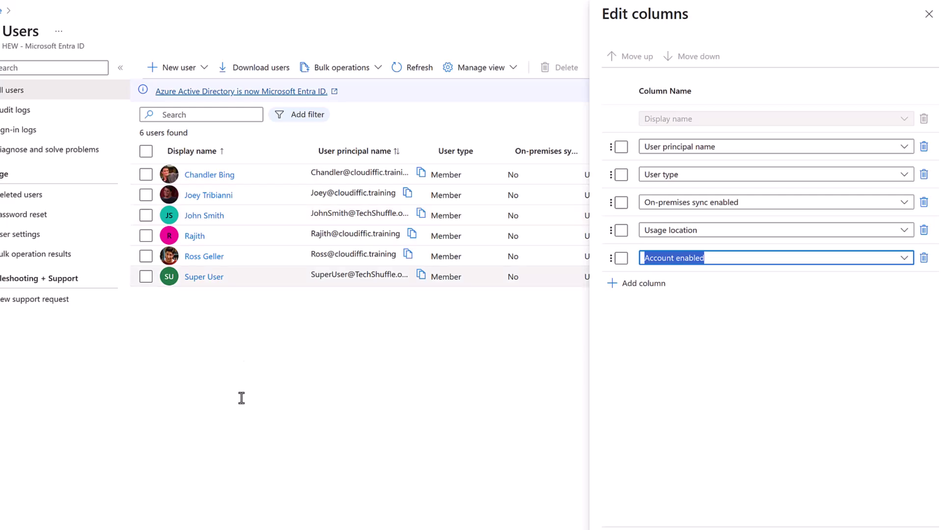
left_click(695, 390)
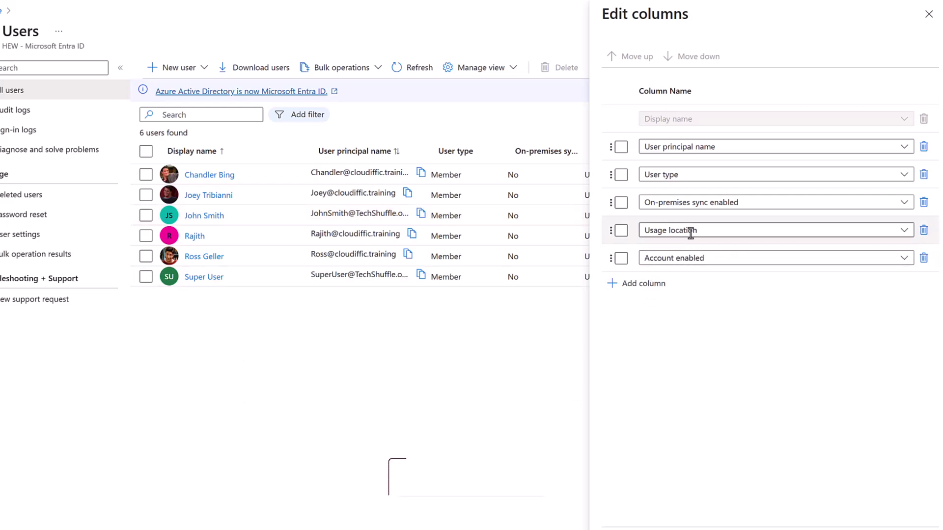
left_click(903, 231)
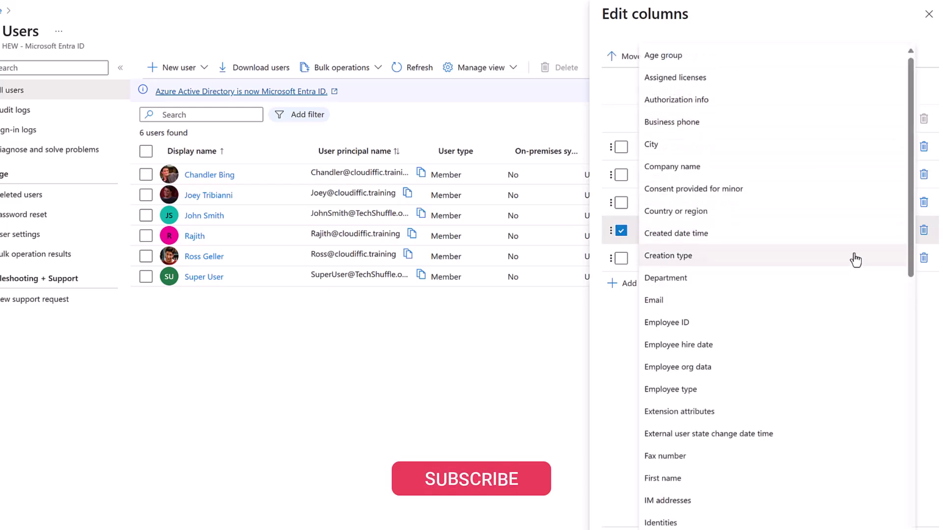
scroll(811, 181, "down", 8)
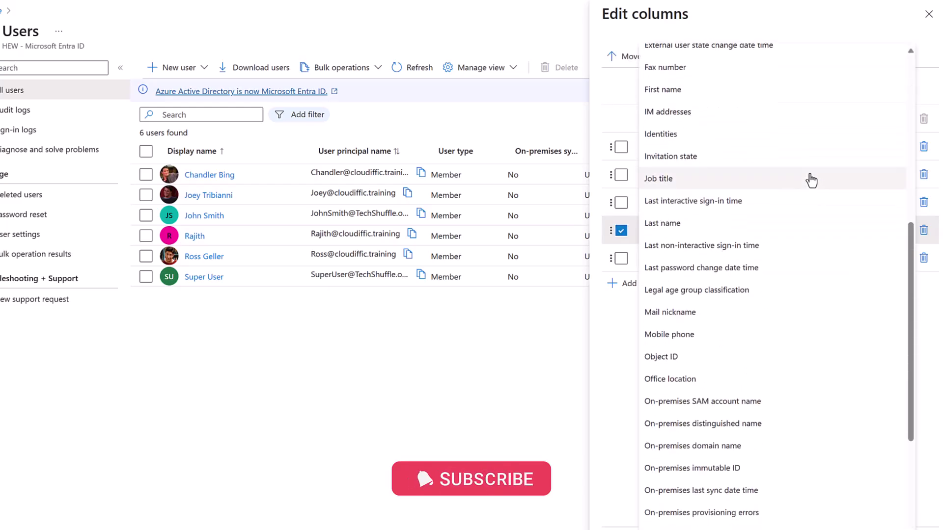
left_click(728, 278)
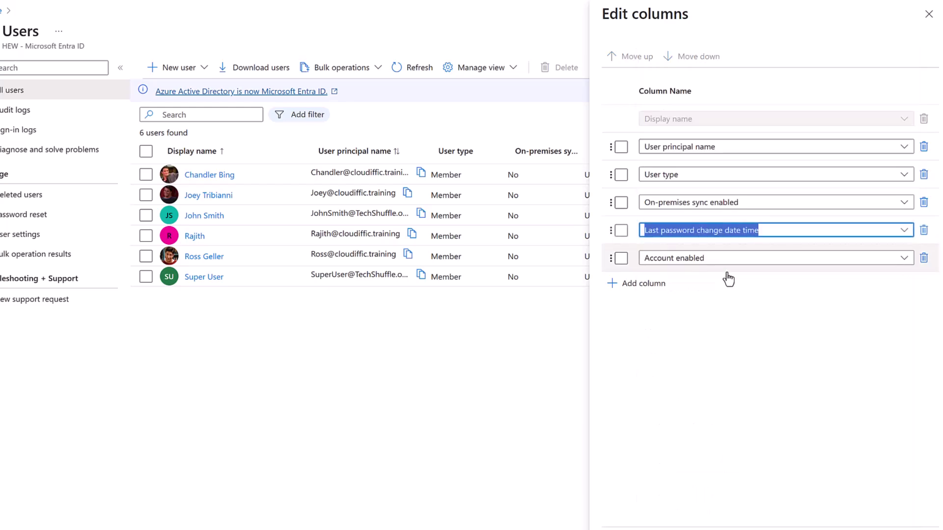
Add an Object ID column, remove it again, and save the column changes
left_click(640, 290)
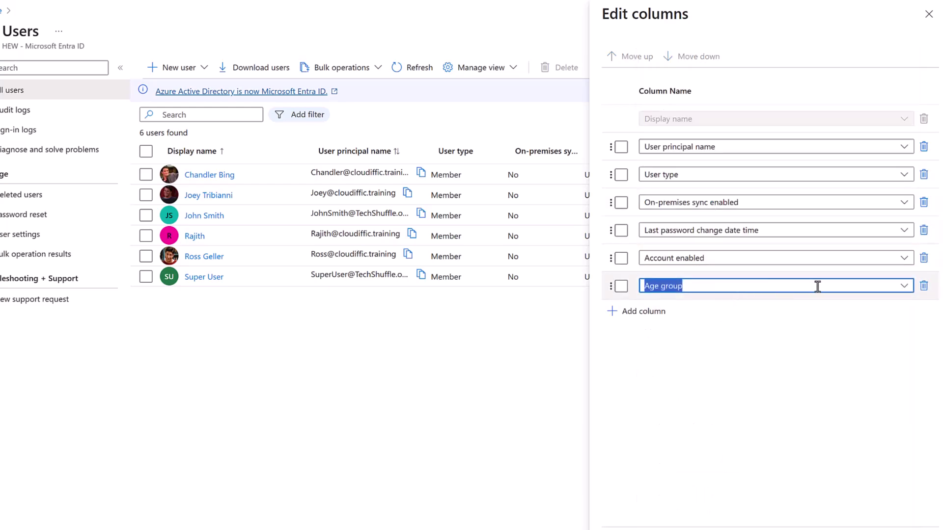
left_click(906, 293)
left_click(906, 292)
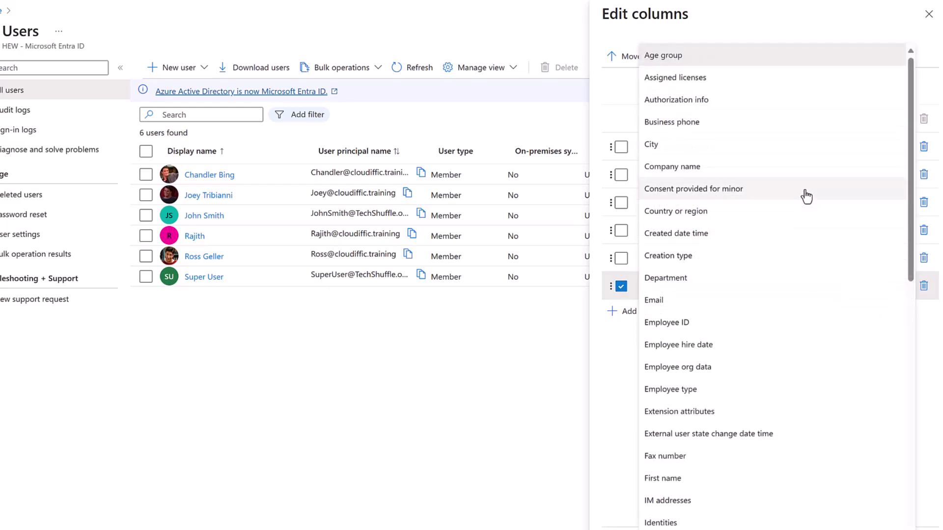
scroll(801, 185, "down", 6)
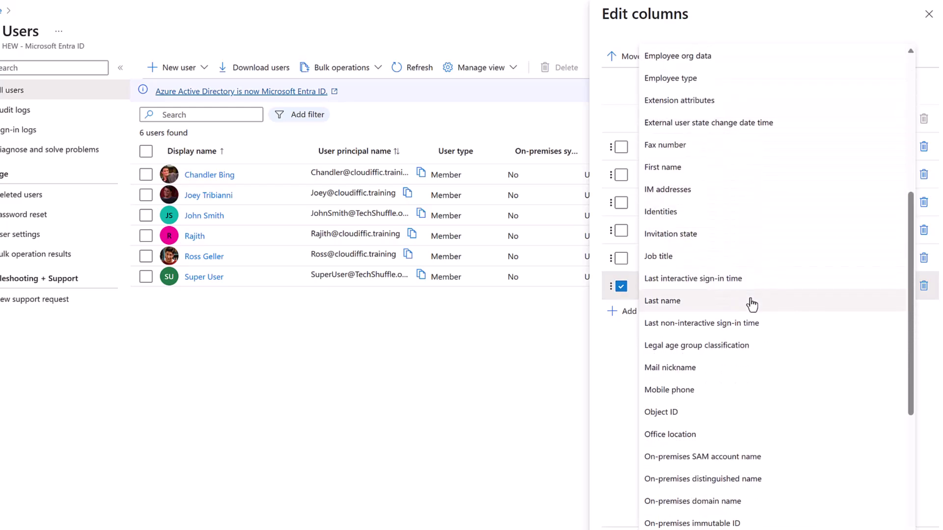
scroll(746, 262, "down", 6)
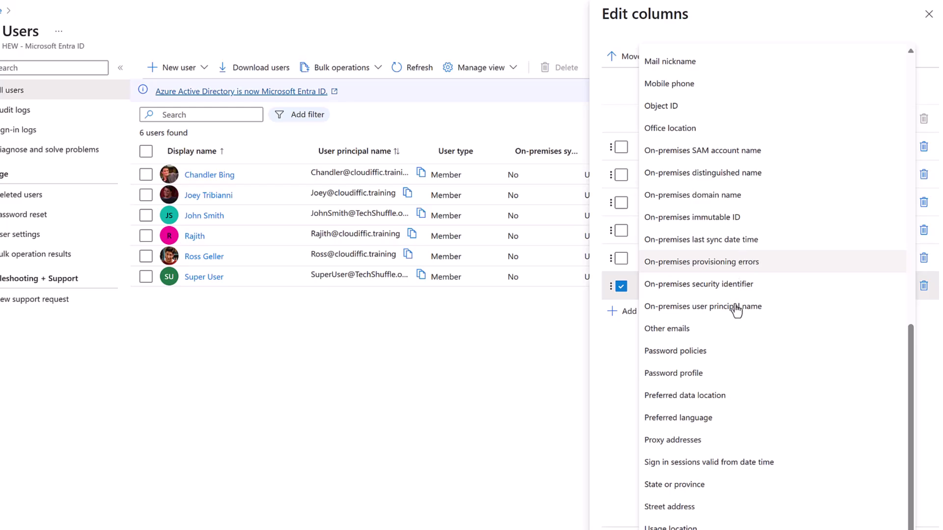
scroll(897, 101, "up", 9)
left_click(919, 30)
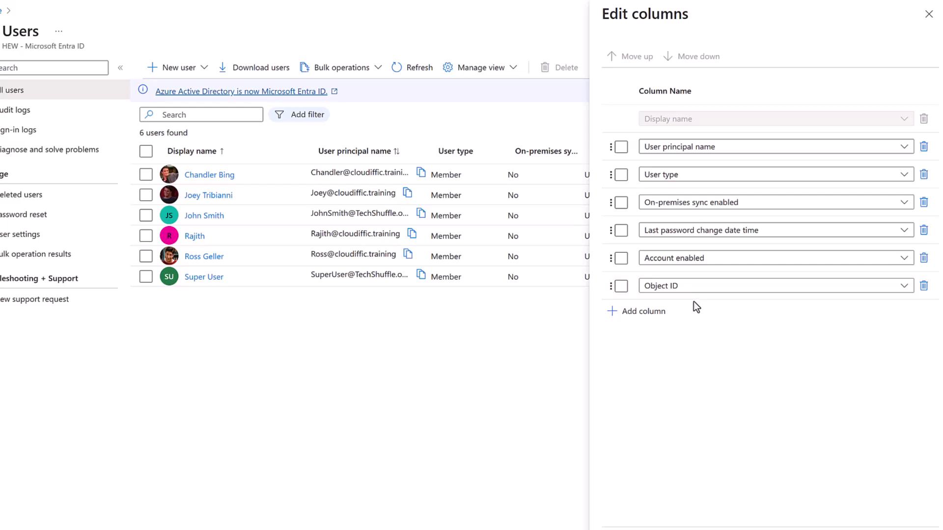
left_click(924, 285)
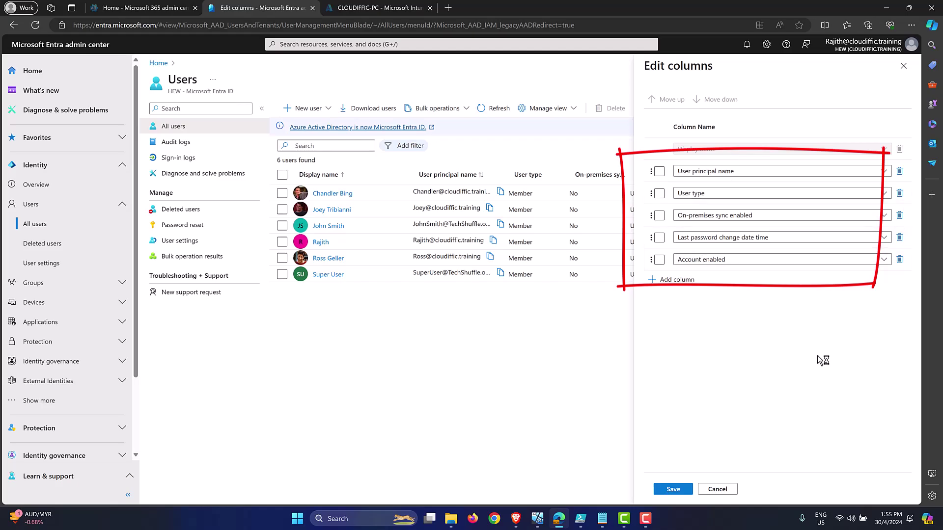
key("Escape")
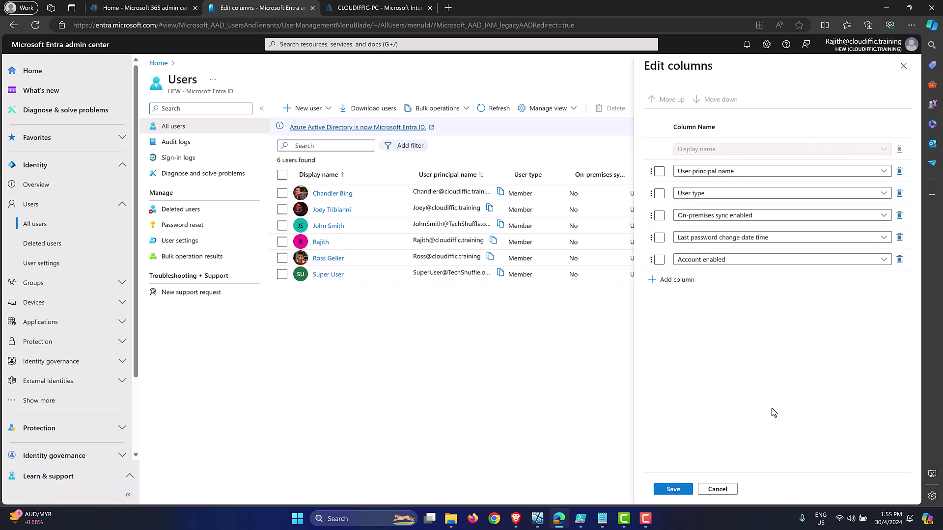
left_click(672, 489)
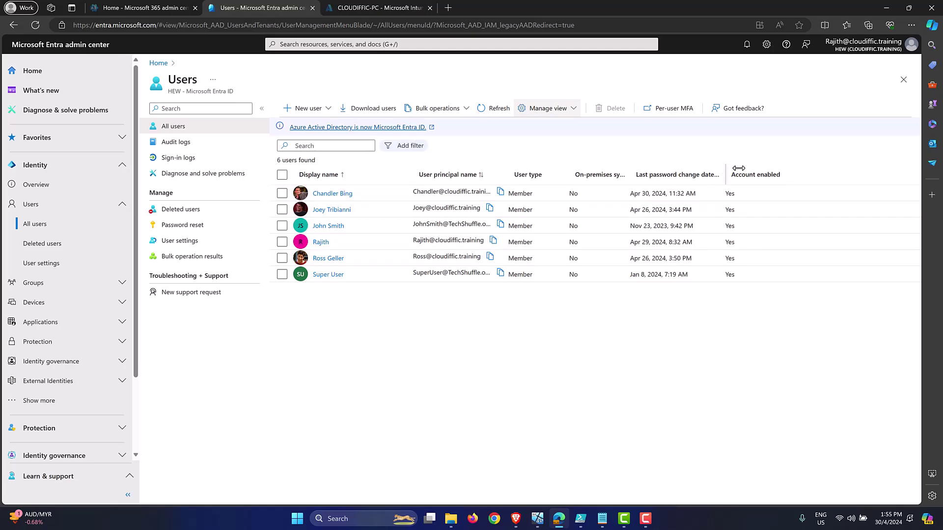
Widen and reposition the Last password change date time column header
left_click_drag(738, 168, 773, 168)
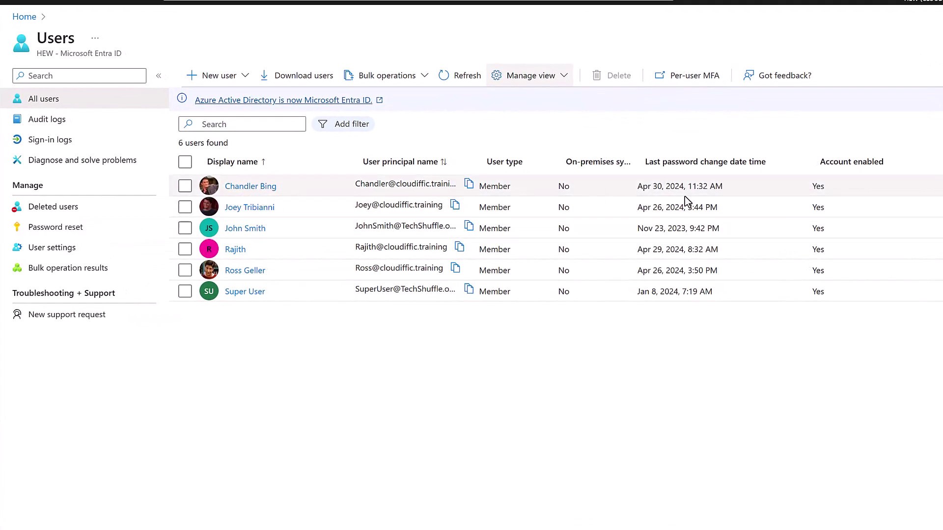
left_click_drag(649, 165, 721, 163)
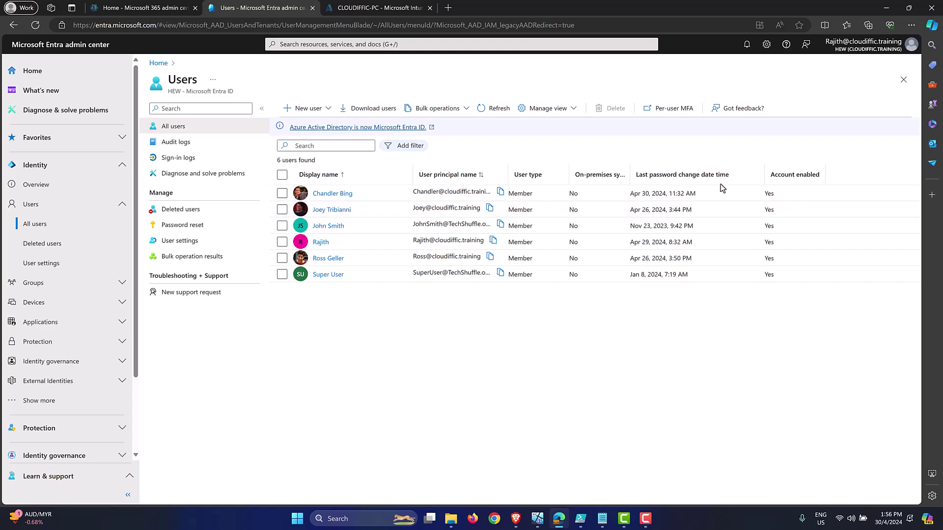
Download all users as a CSV with the default name exportUsers_2024-4-30
left_click(367, 109)
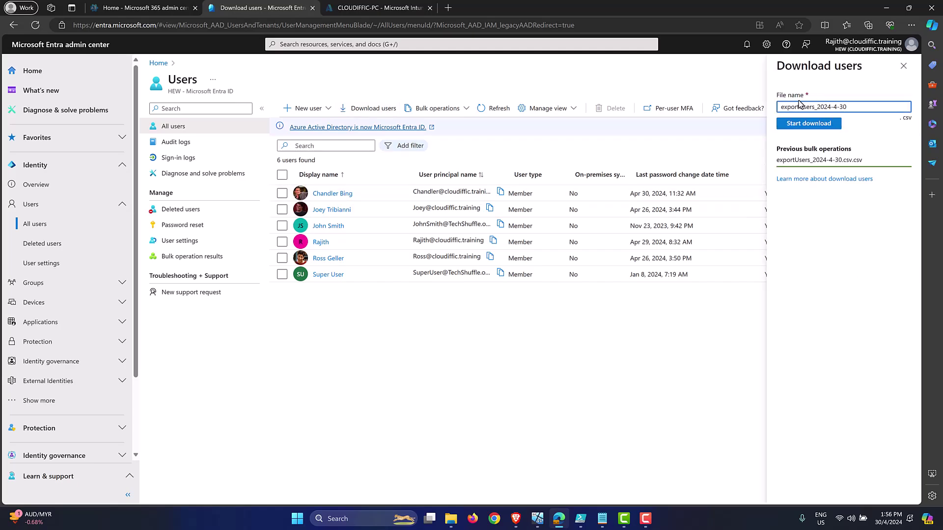
left_click(810, 127)
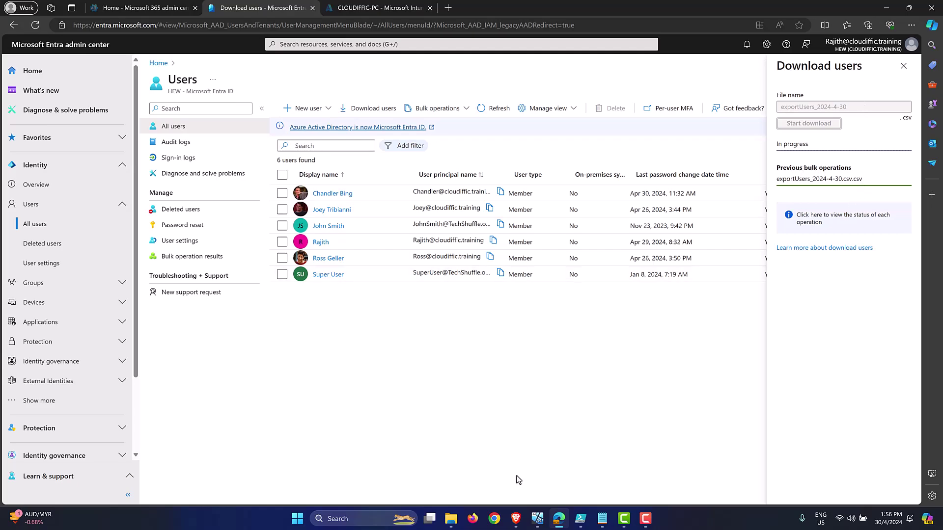
Open exportUsers_2024-4-30 from Downloads in Excel, dismiss the data-loss warning, and auto-fit all columns
left_click(452, 519)
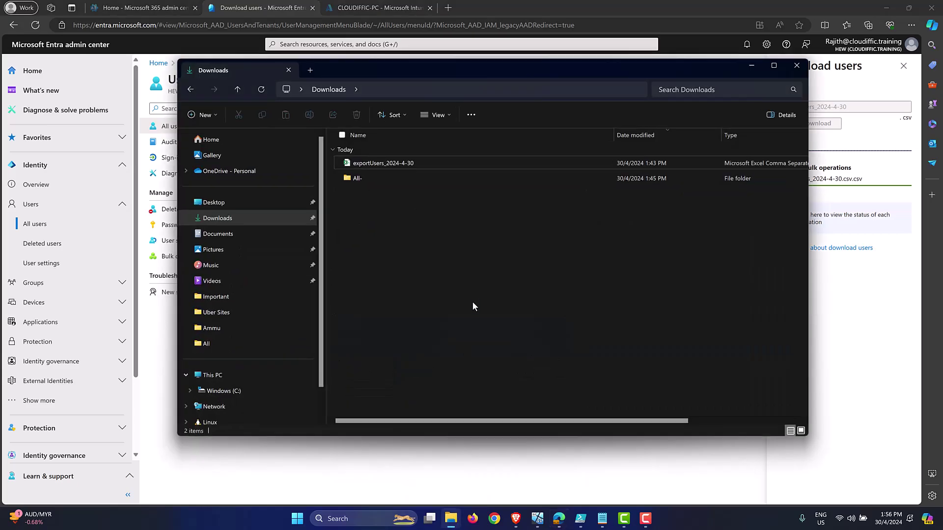
left_click(396, 162)
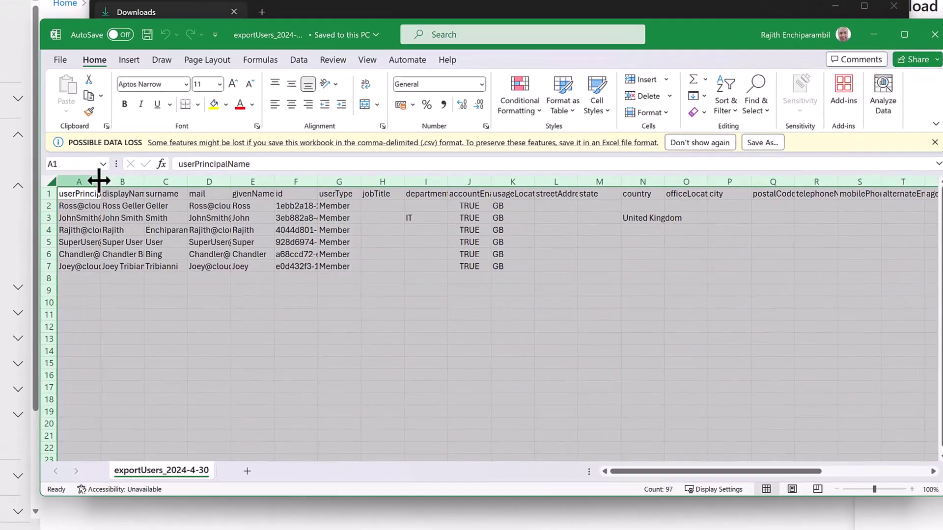
key("ctrl+a")
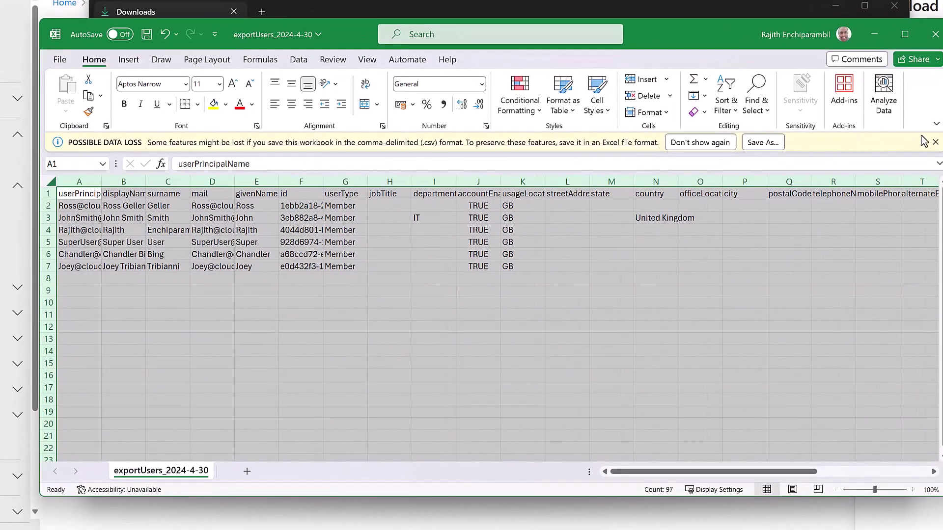
left_click(935, 142)
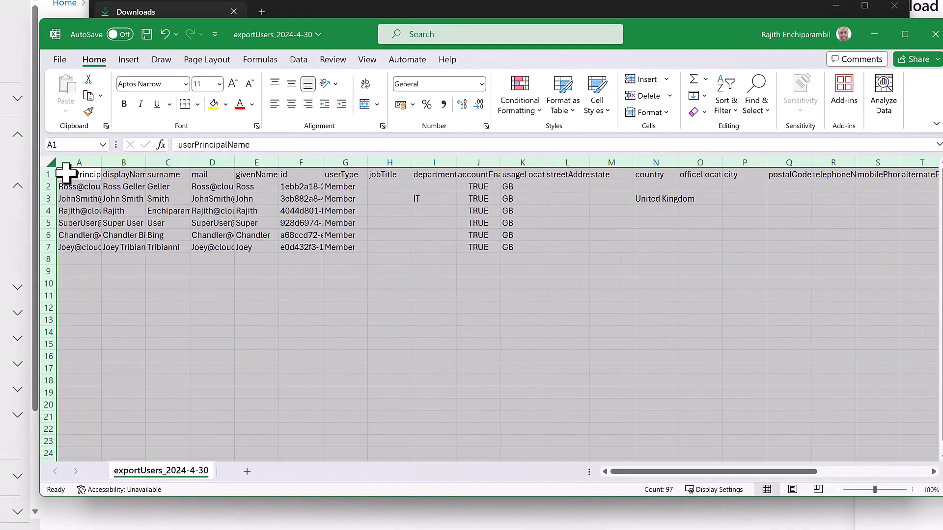
double_click(101, 162)
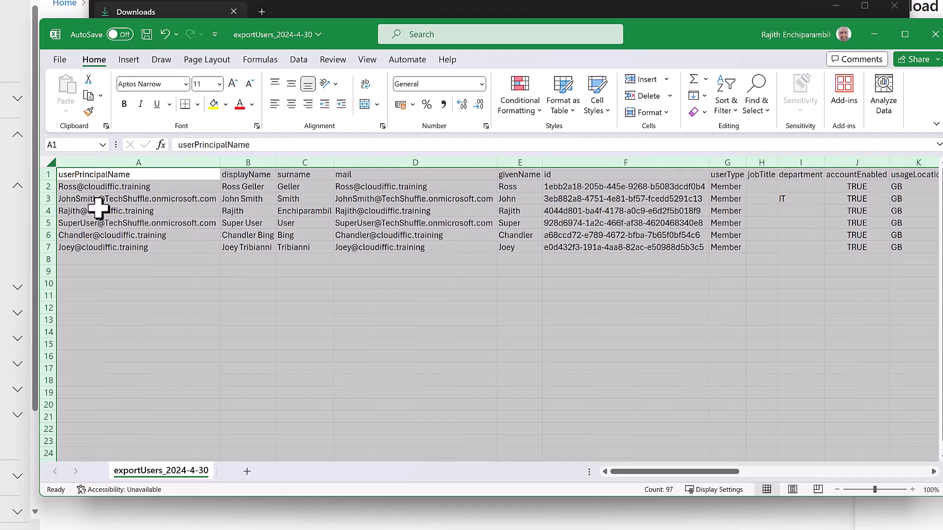
left_click(98, 210)
left_click(106, 175)
Step through the headers from userPrincipalName to createdDateTime and back to A1
key("Right")
key("Right")
key("Right")
key("Right")
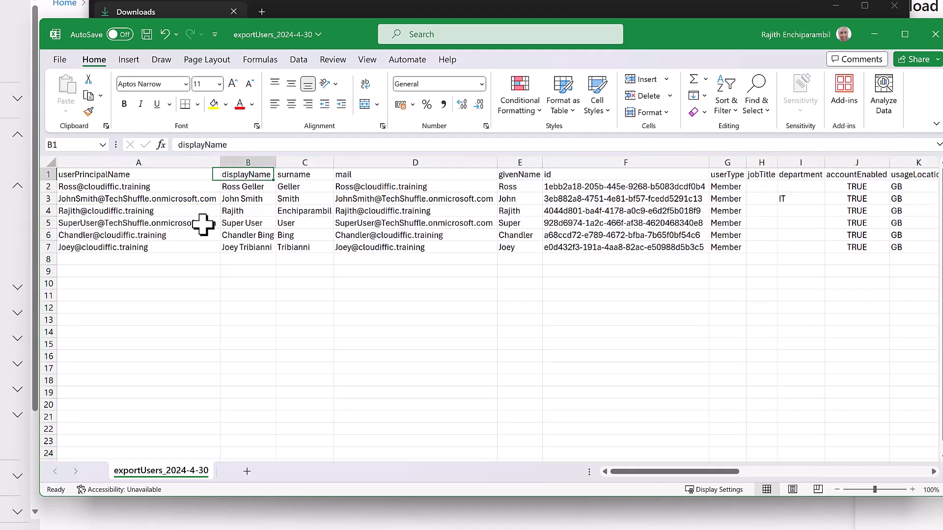
key("Right")
key("Right")
key("Right")
key("Right")
key("Right")
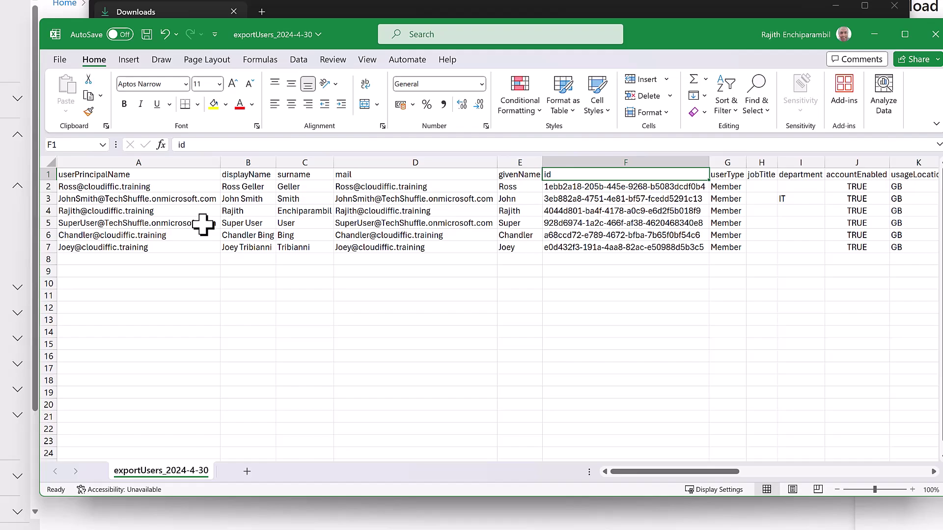
key("Right")
key("Right")
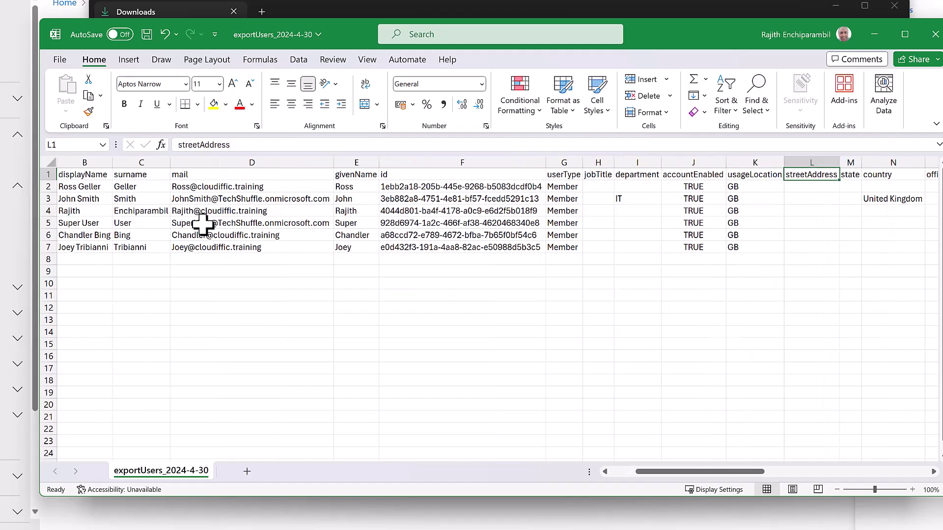
key("Left")
key("Left")
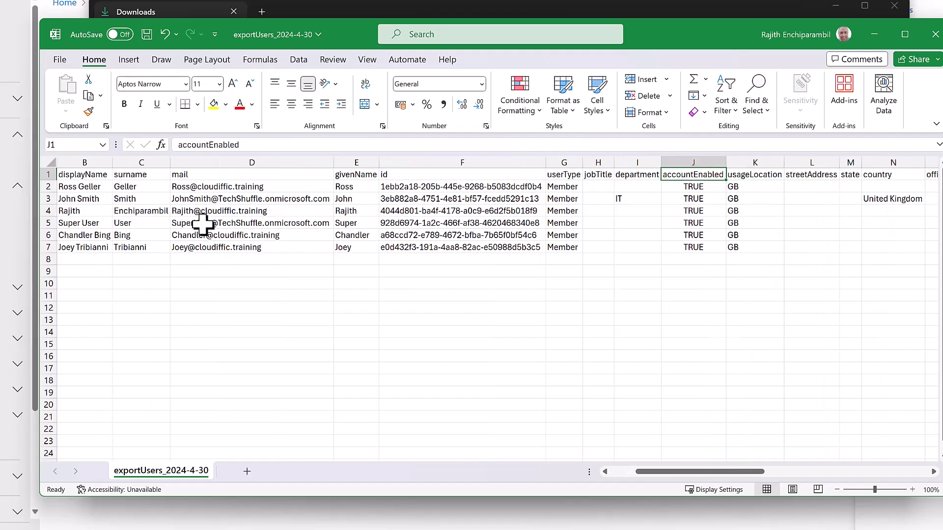
key("Right")
key("Right")
key("Right")
key("Right")
key("Right")
key("Right")
key("Right")
key("Right")
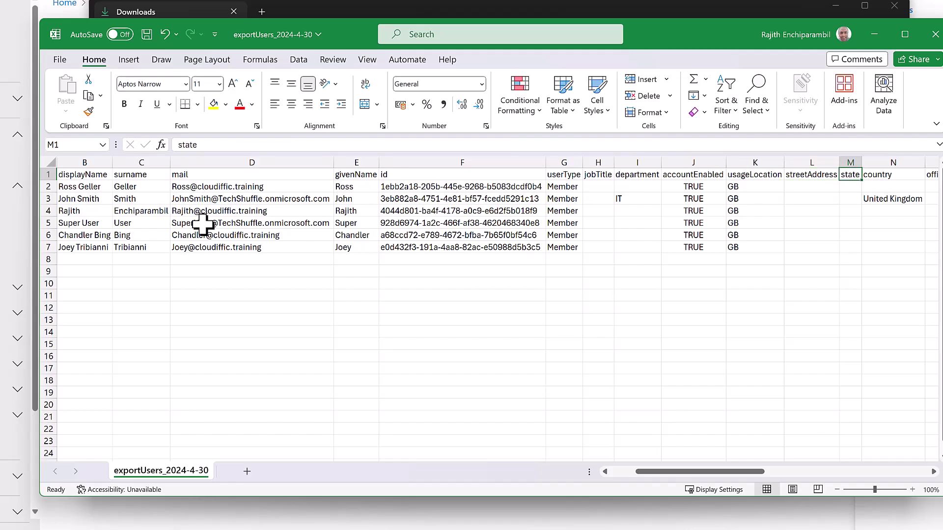
key("Right")
key("Right")
key("Right")
key("Right")
key("Right")
key("Right")
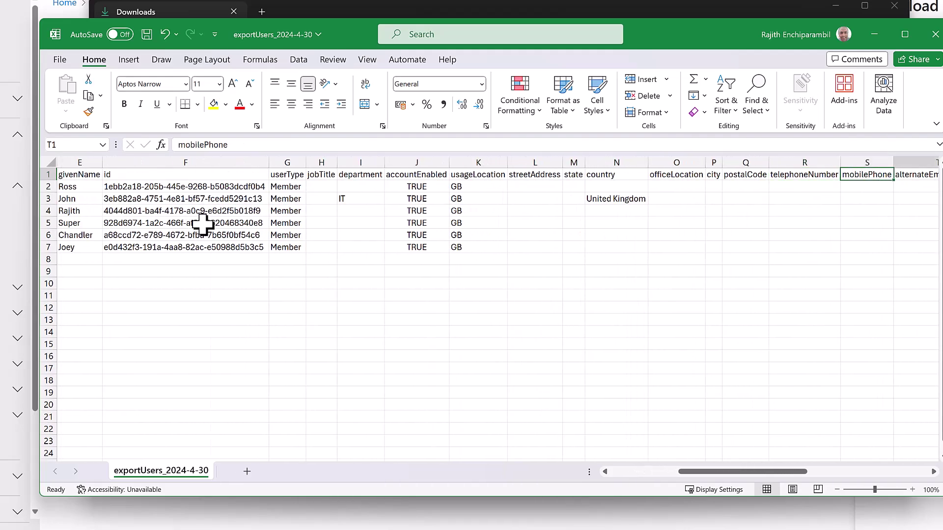
key("Right")
key("Right")
key("Right")
key("Right")
key("Right")
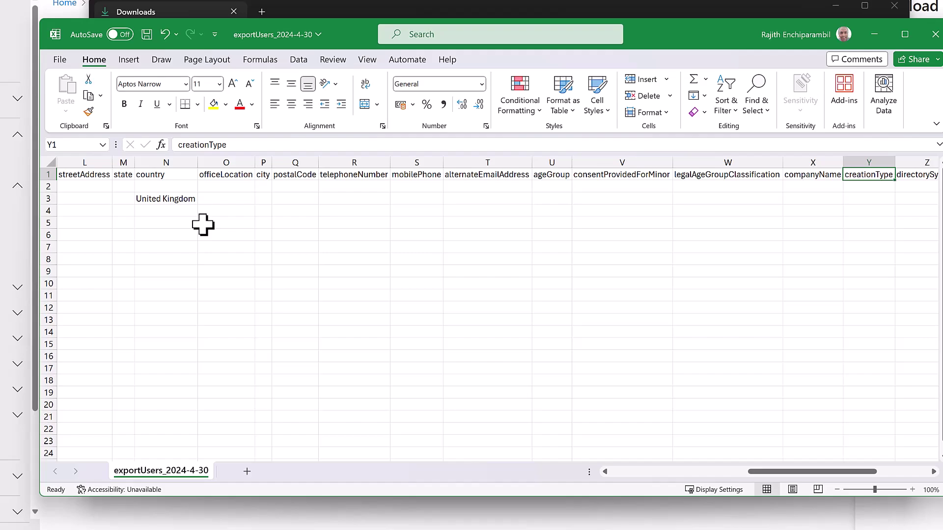
key("Right")
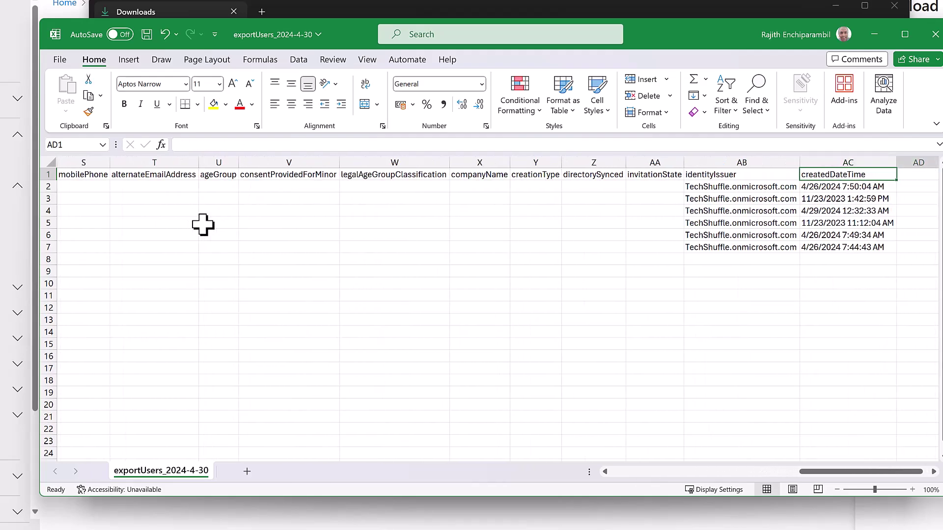
key("Left")
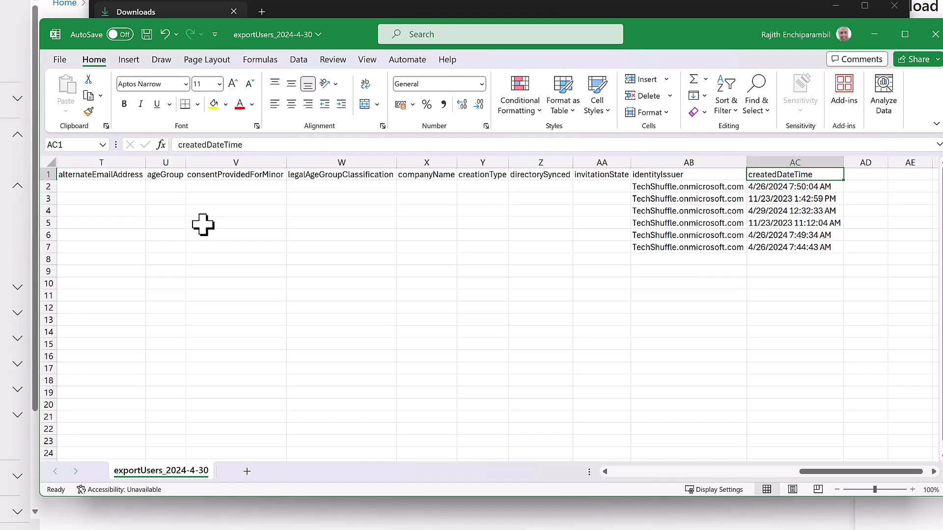
key("Left")
key("Left")
key("Left")
key("Left")
key("Left")
key("Left")
key("Left")
key("Left")
key("Left")
key("Left")
key("Left")
key("Left")
key("Left")
key("Left")
key("Left")
key("Left")
key("Left")
key("Left")
key("Left")
key("Left")
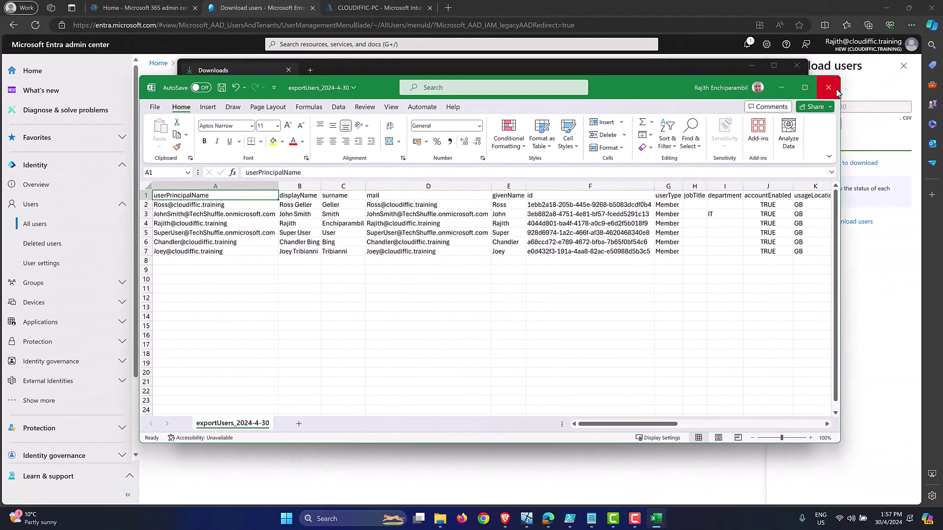
Close Excel without saving, hide the Downloads folder, and dismiss Entra's finished download panel
left_click(828, 87)
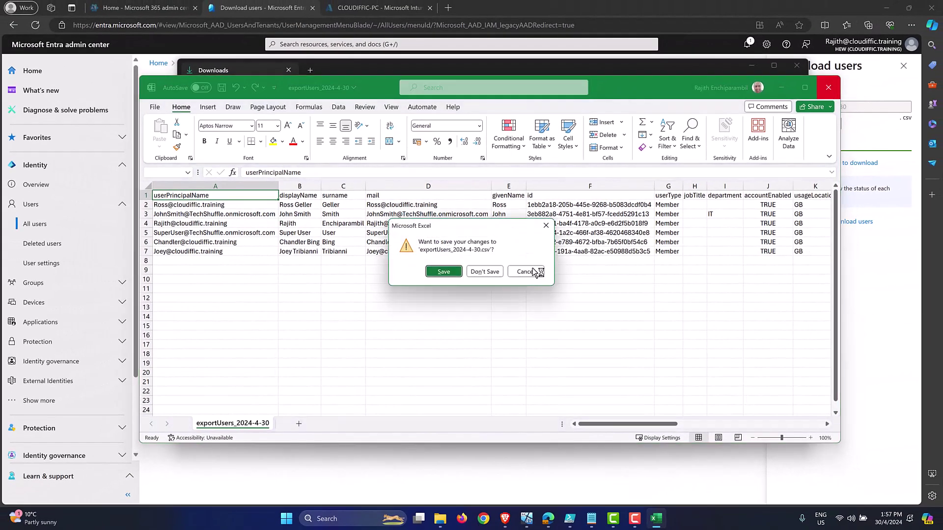
left_click(494, 273)
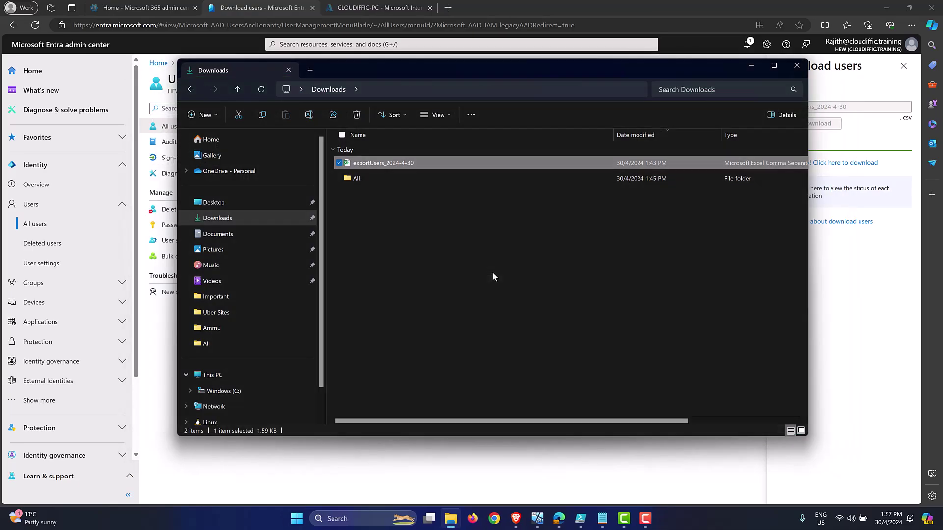
left_click(751, 66)
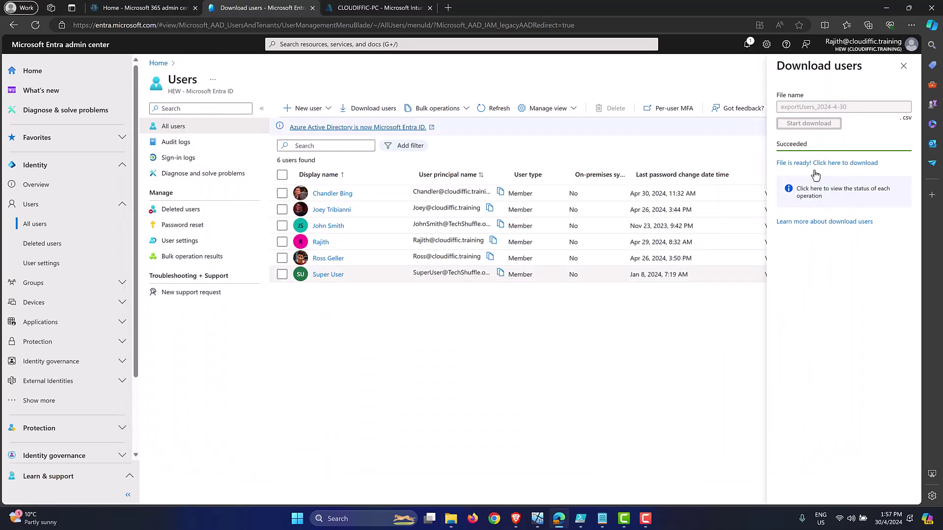
left_click(904, 66)
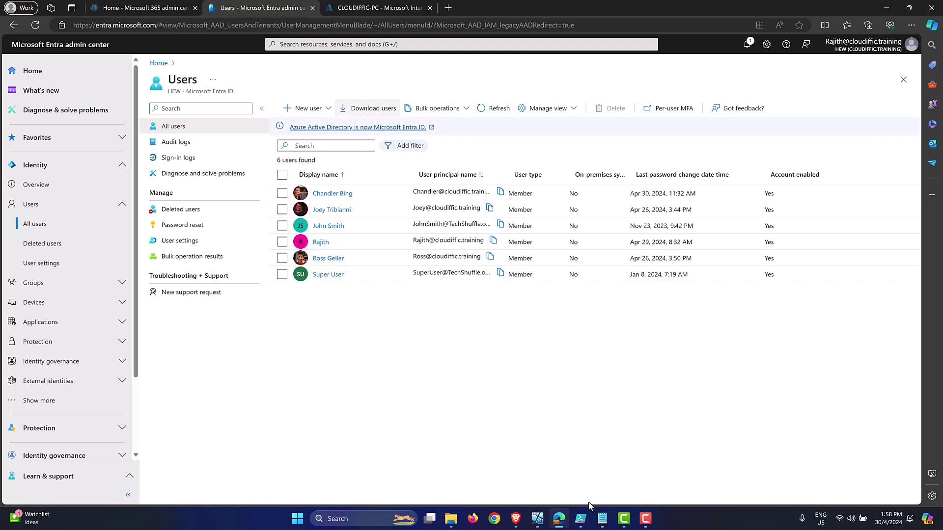
In LastPasswordChange.ps1, run only the line Install-Module -Name Microsoft.Graph.Users -Scope CurrentUser
left_click(580, 518)
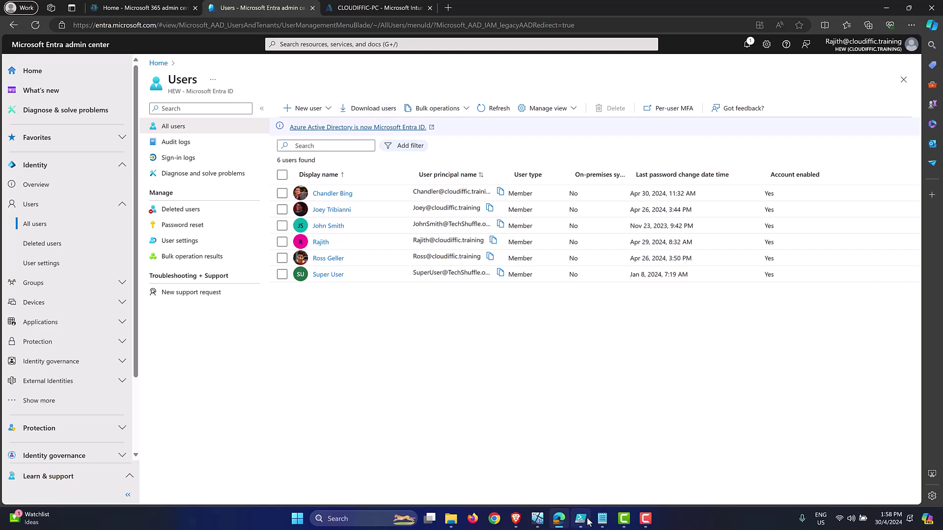
left_click_drag(199, 130, 179, 135)
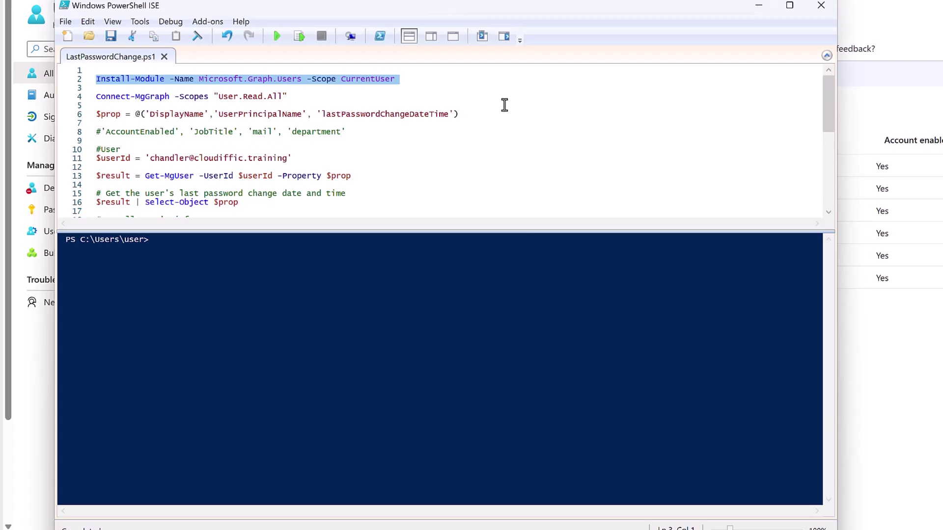
left_click(299, 35)
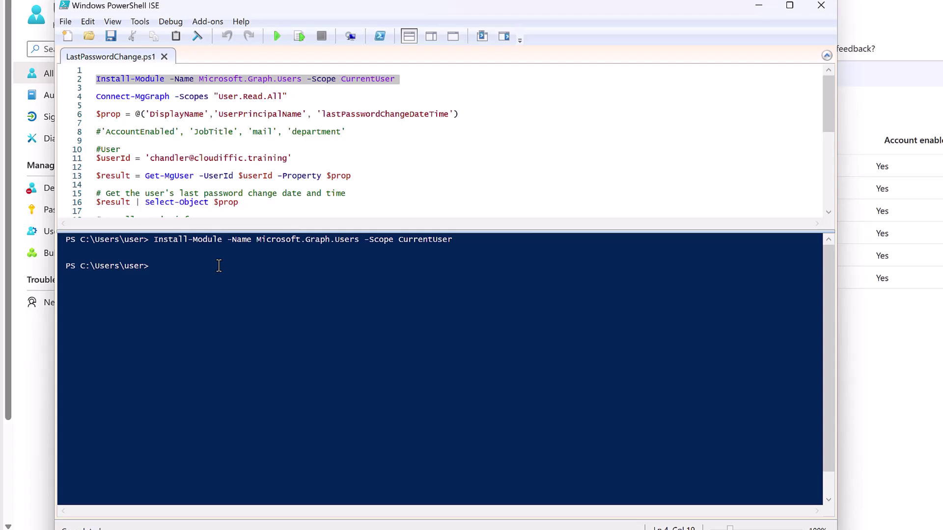
Select the full Connect-MgGraph -Scopes "User.Read.All" line and run it as a selection
left_click(64, 102)
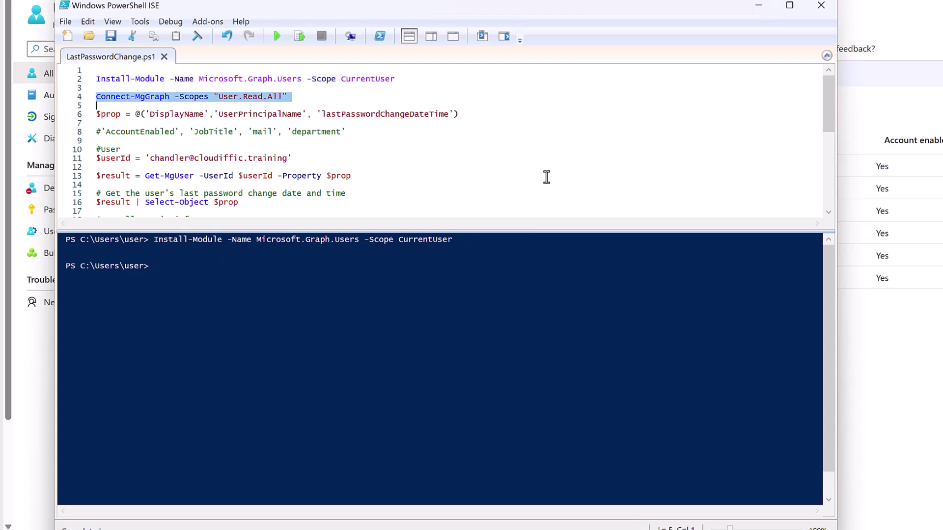
left_click(306, 94)
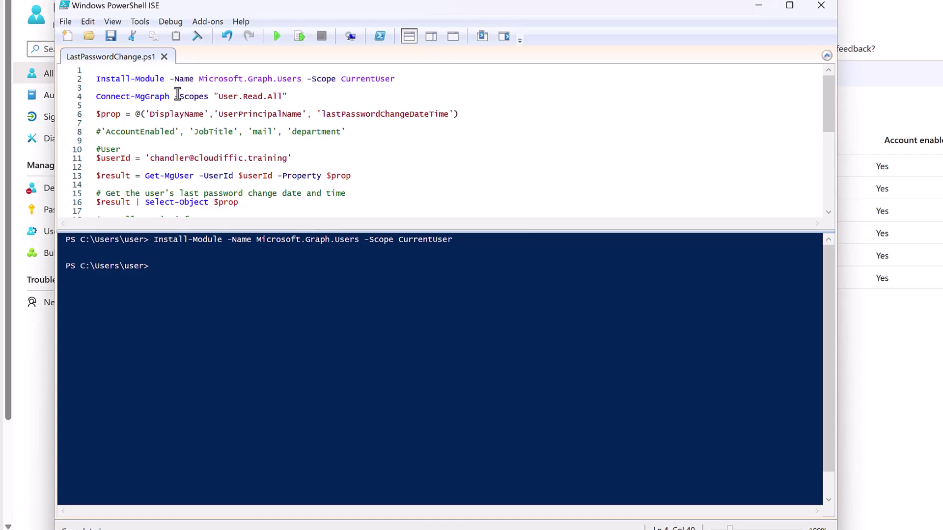
key("Up")
left_click_drag(283, 97, 215, 98)
left_click(293, 97)
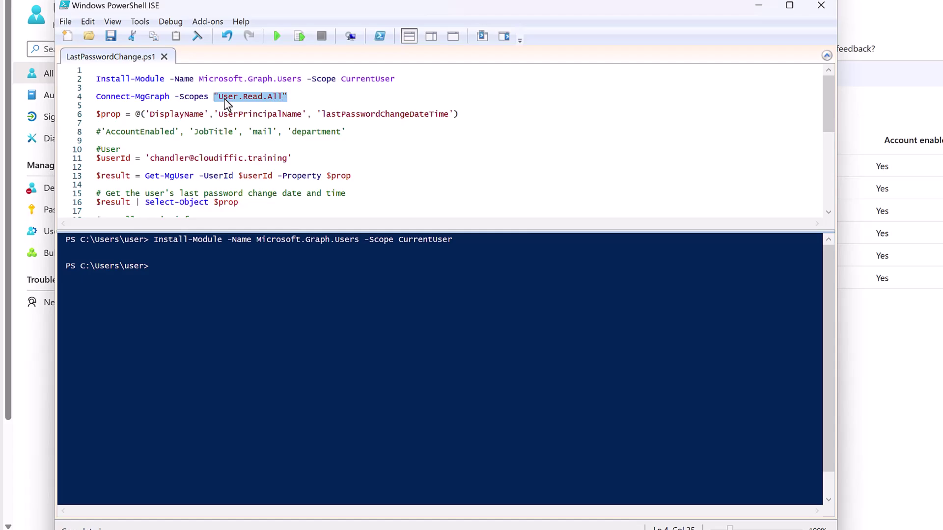
left_click(290, 96)
left_click_drag(290, 95, 94, 97)
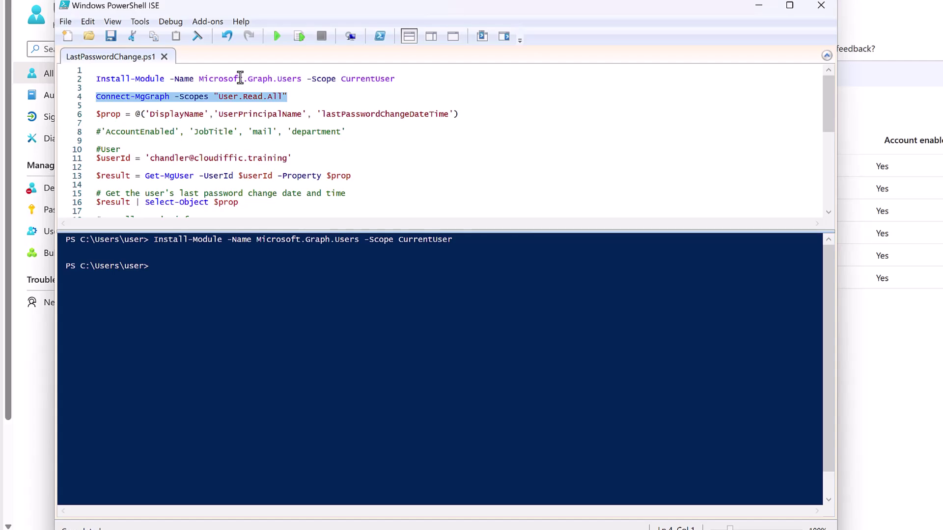
left_click(299, 36)
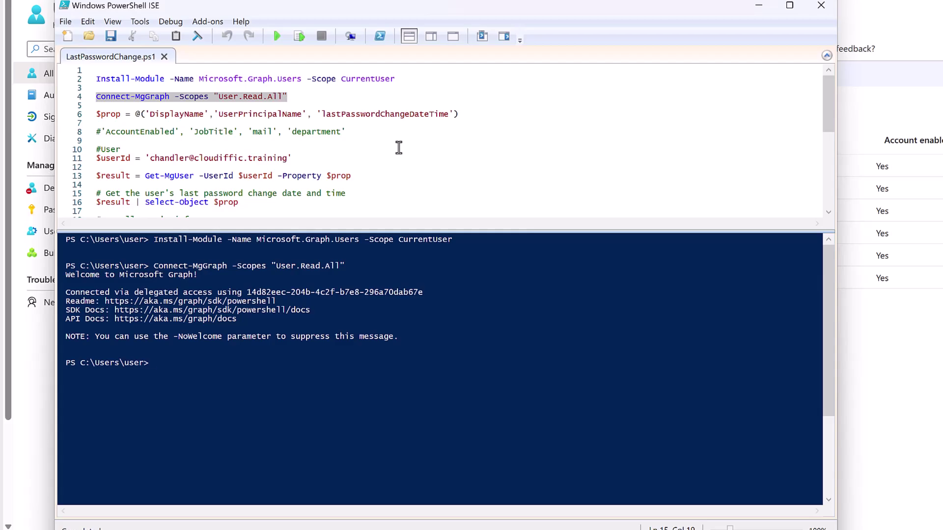
left_click(253, 111)
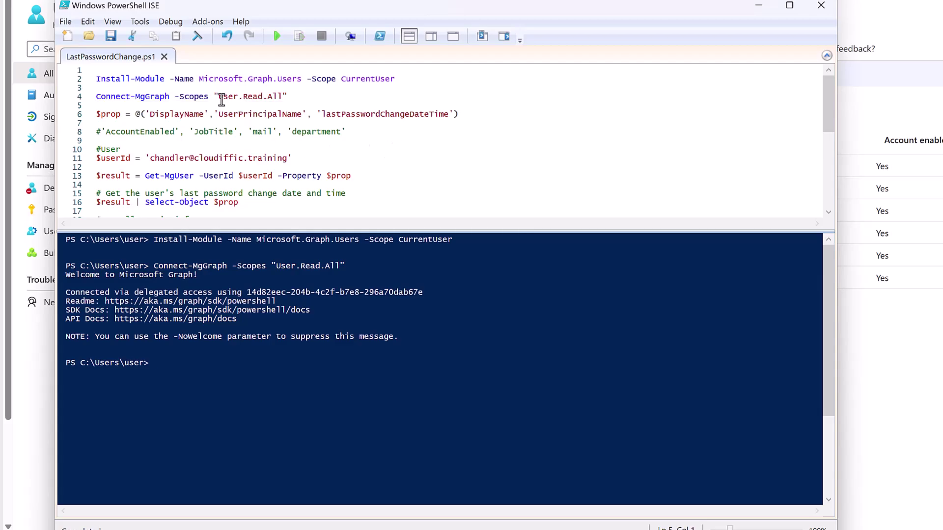
left_click(282, 97)
left_click_drag(69, 114, 69, 123)
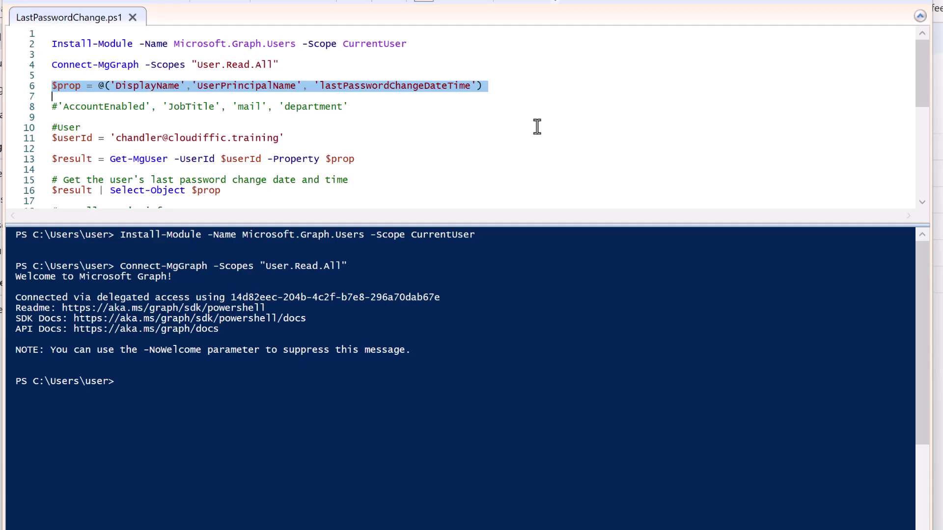
left_click(107, 96)
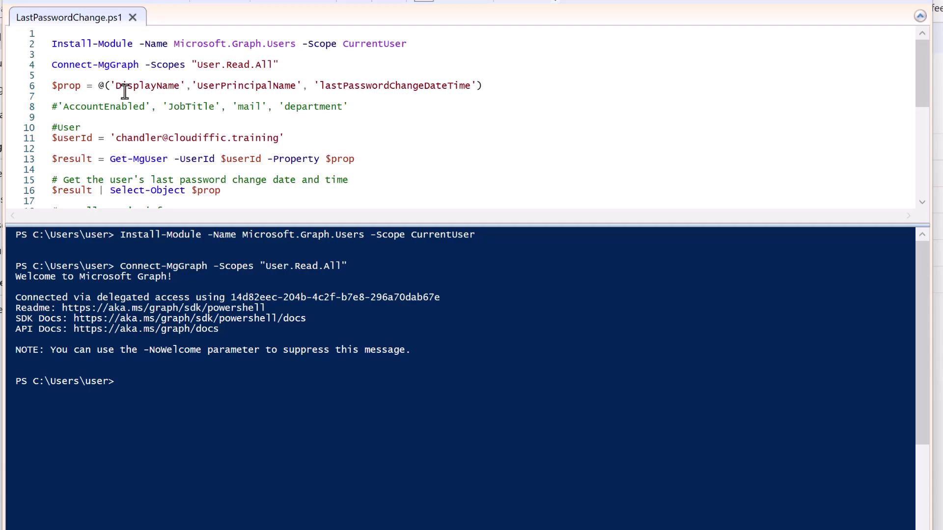
left_click(157, 89)
left_click_drag(471, 86, 319, 90)
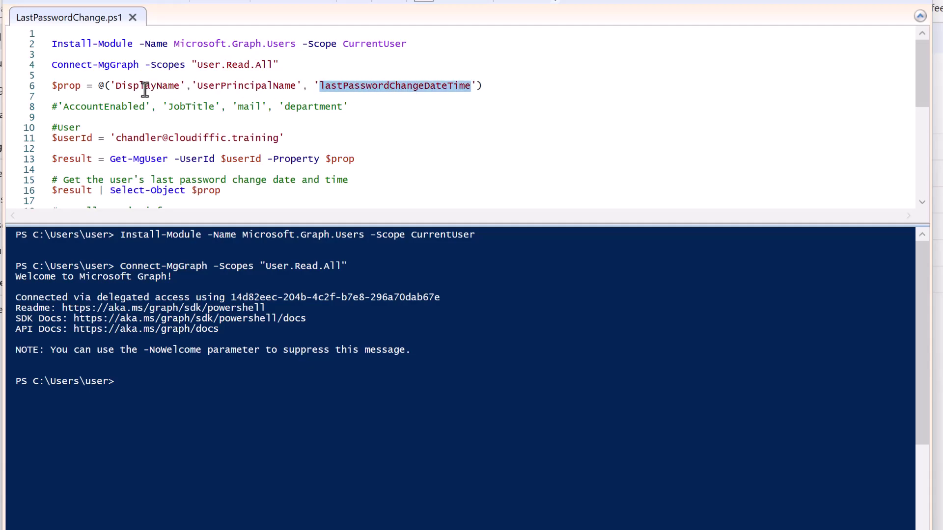
left_click(227, 89)
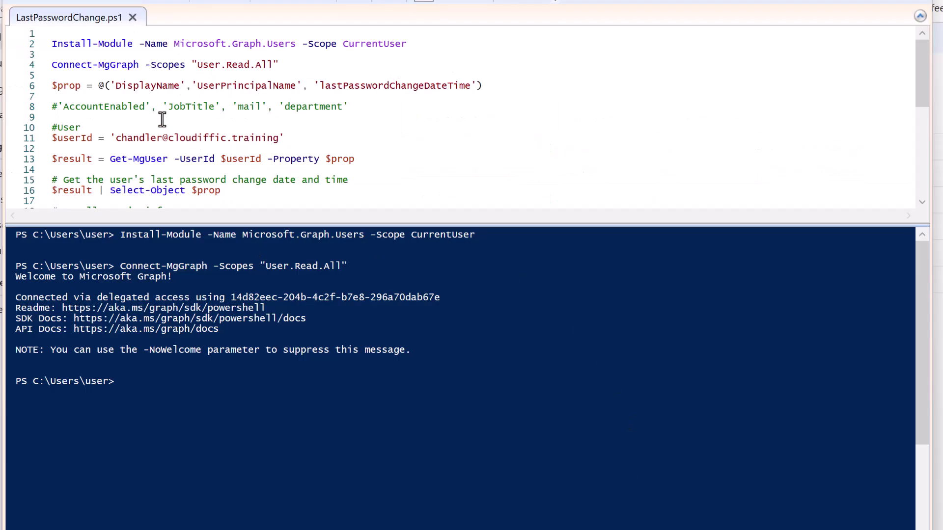
left_click_drag(150, 106, 58, 105)
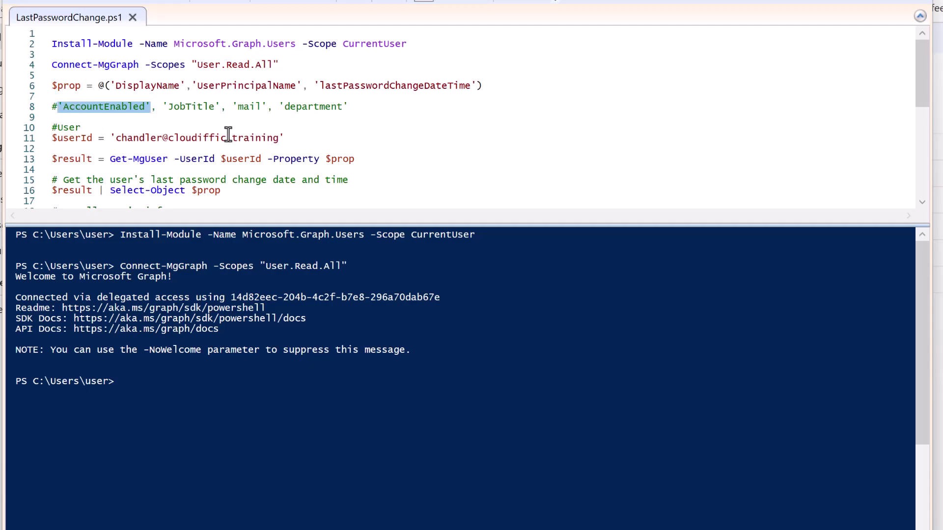
left_click(474, 77)
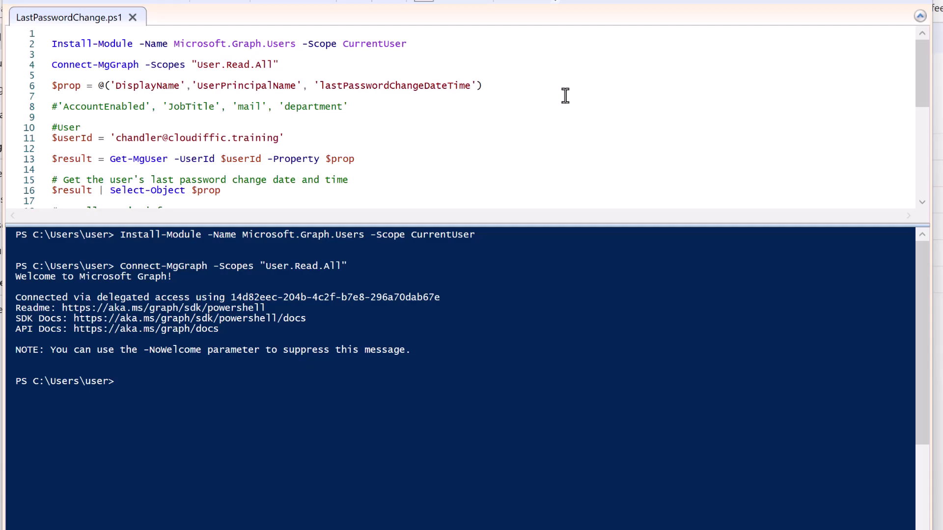
left_click(476, 86)
Append 'AccountEnabled' to the $prop list on line 6 and run that line in the console
type(",")
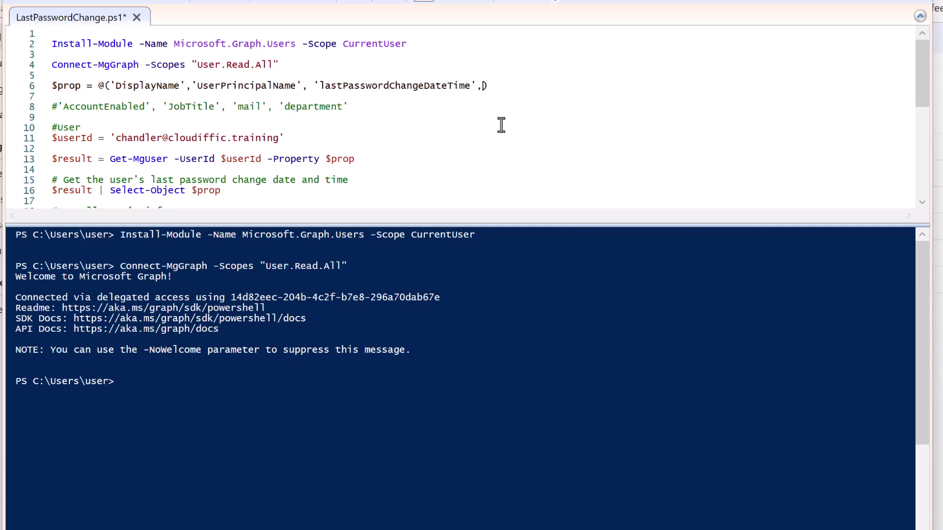
key("ctrl+v")
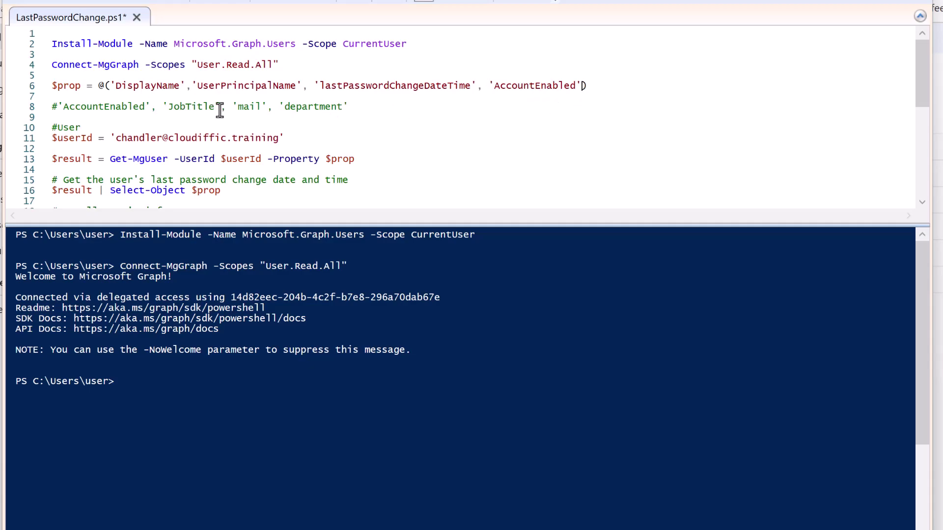
left_click(21, 88)
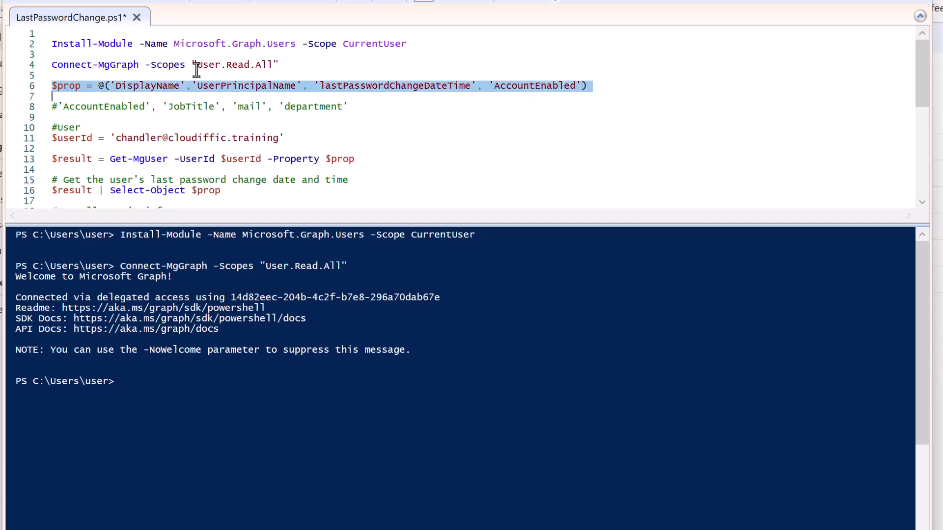
left_click(285, 4)
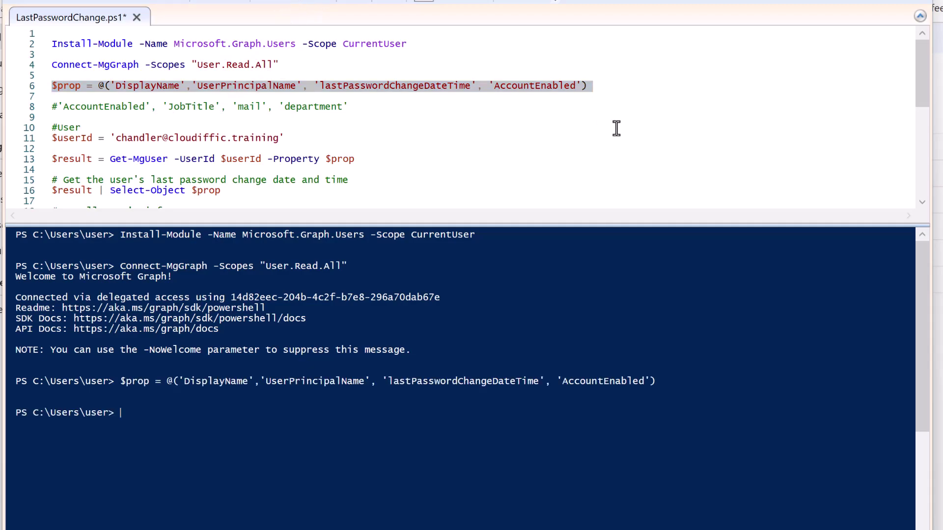